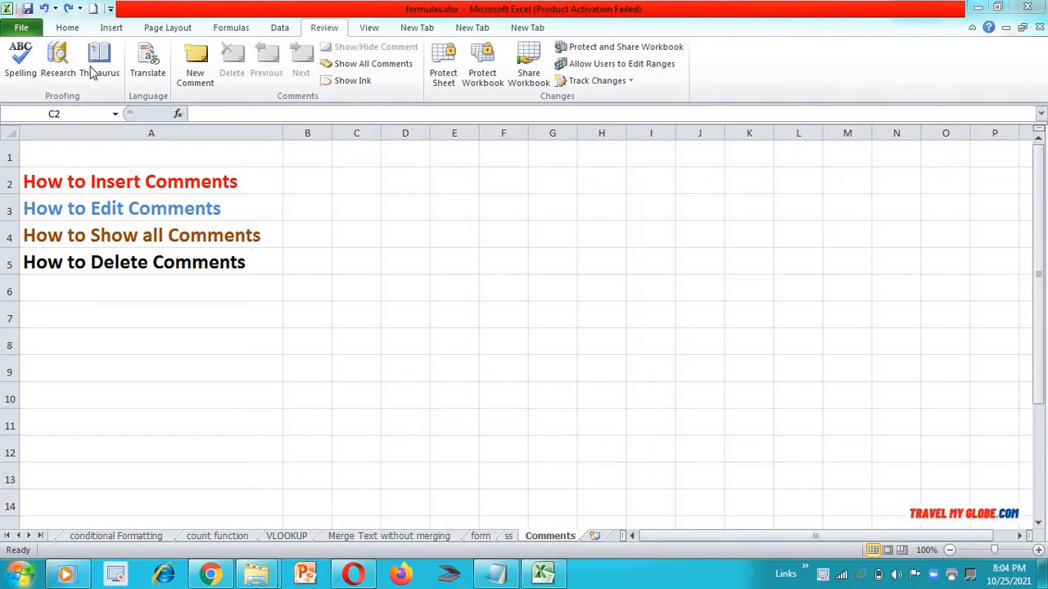
pyautogui.click(75, 32)
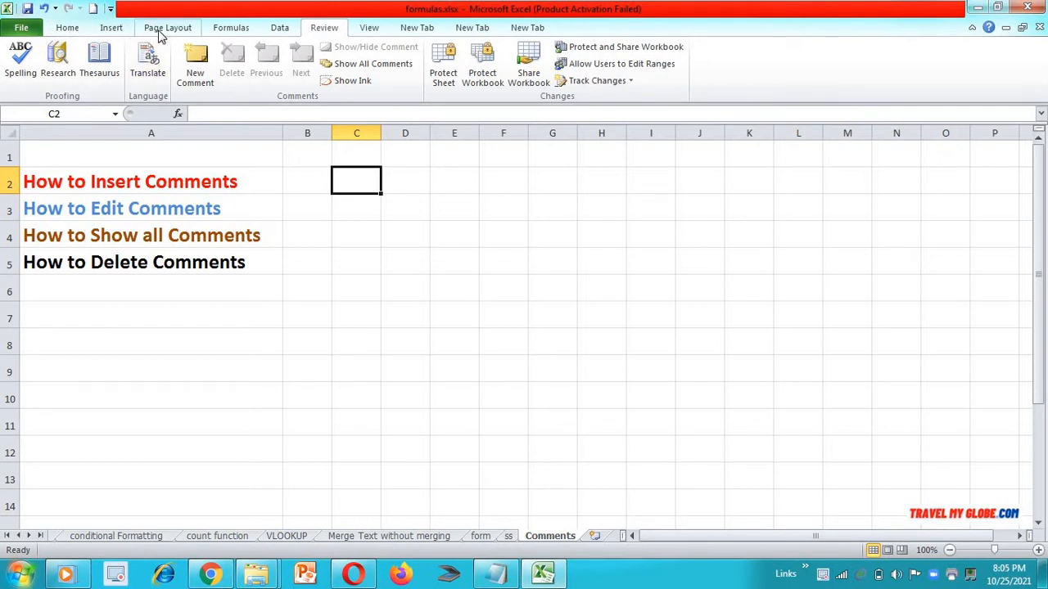
pyautogui.doubleClick(342, 216)
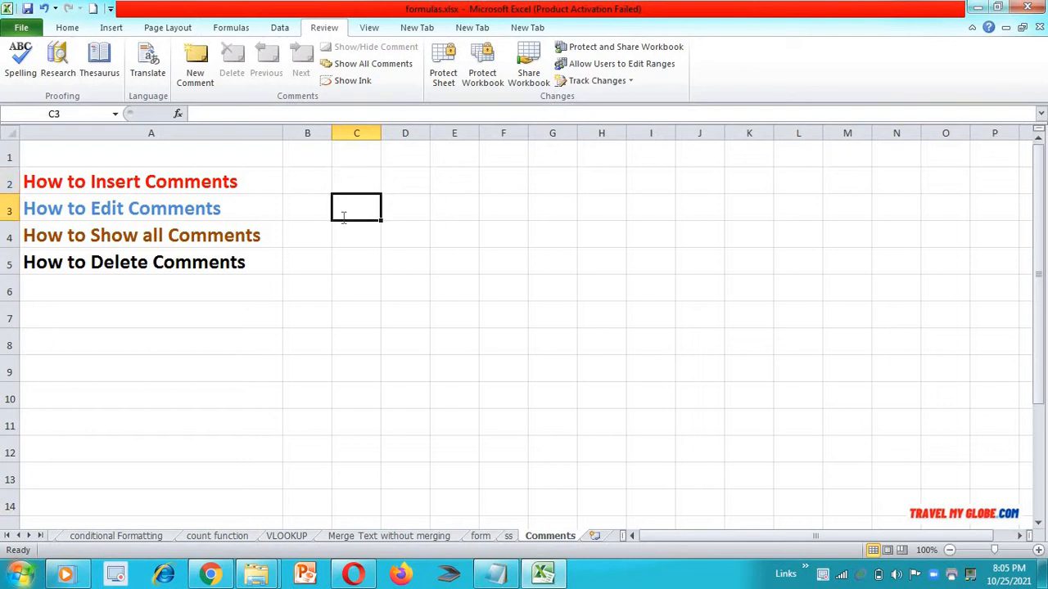
pyautogui.click(376, 173)
pyautogui.doubleClick(376, 173)
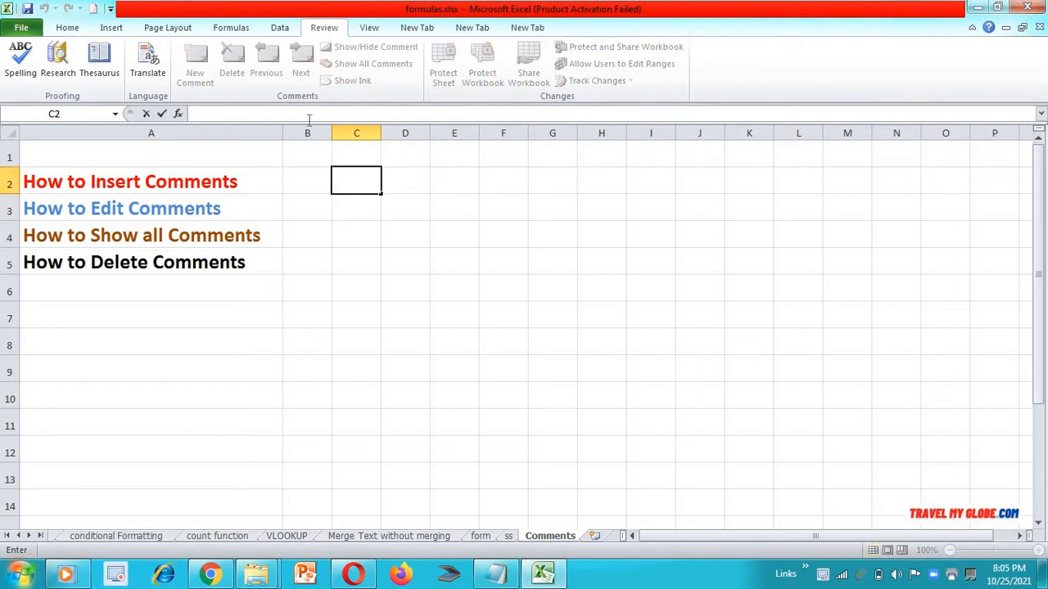
pyautogui.click(277, 174)
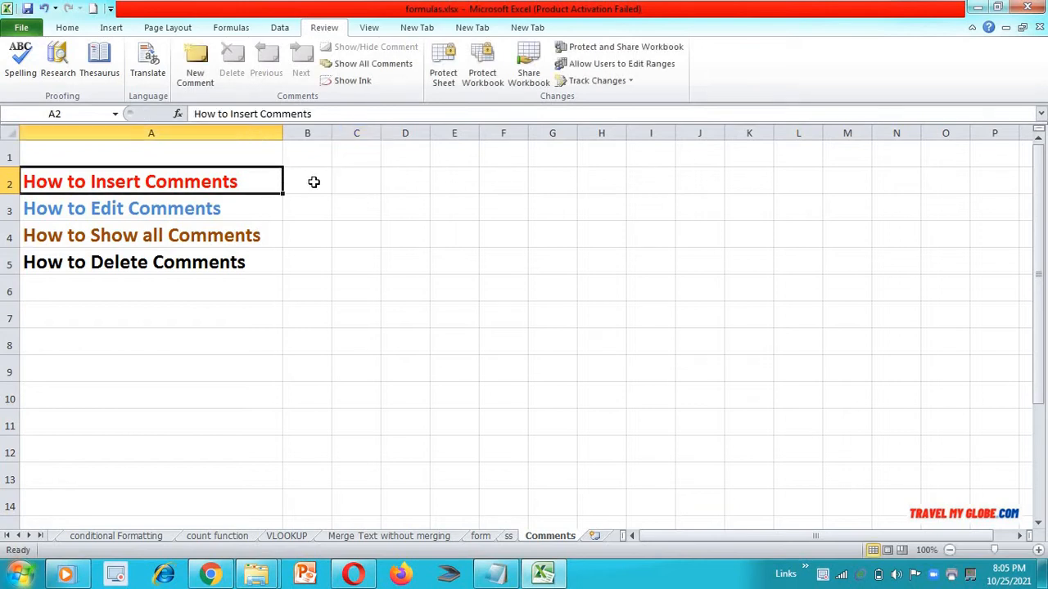
# Insert a comment on cell B2 reading "This is first comment."
pyautogui.click(315, 182)
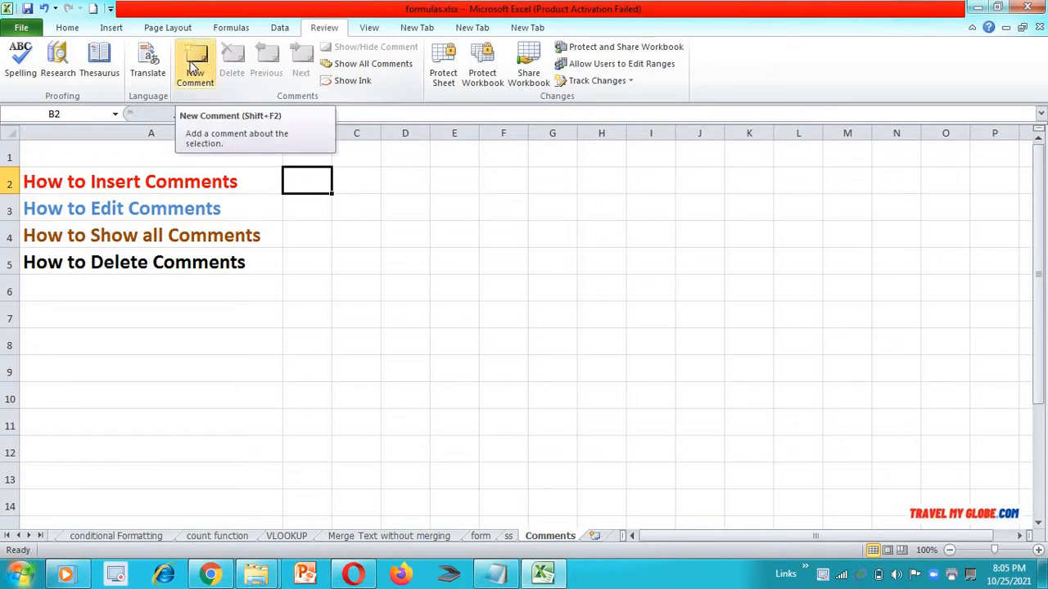
pyautogui.click(194, 65)
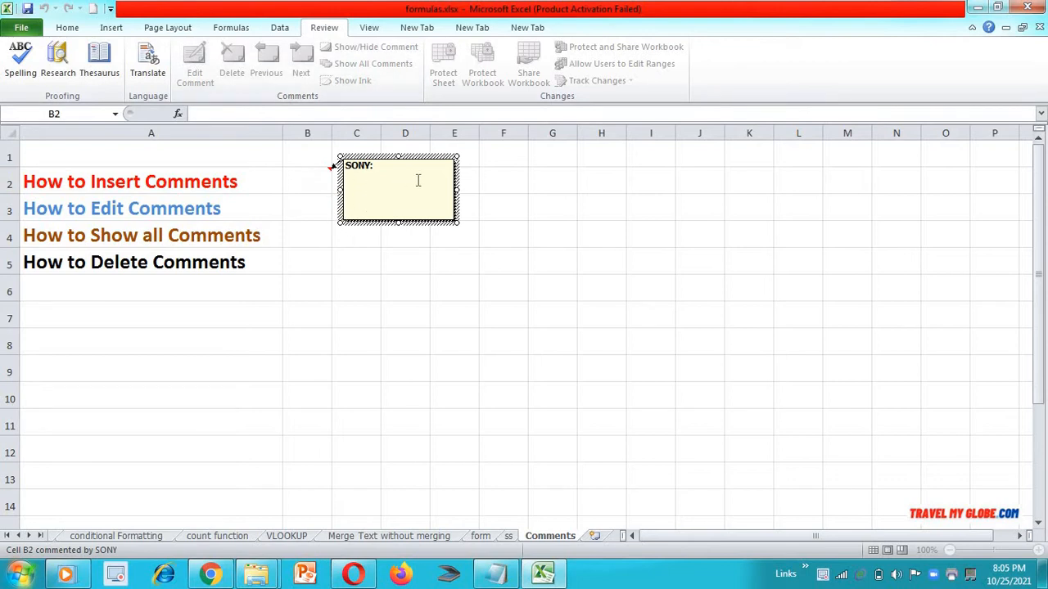
pyautogui.write('This is first comment.')
# Replace the author name heading in the B2 comment with "Comment1:" and close the comment
pyautogui.click(382, 166)
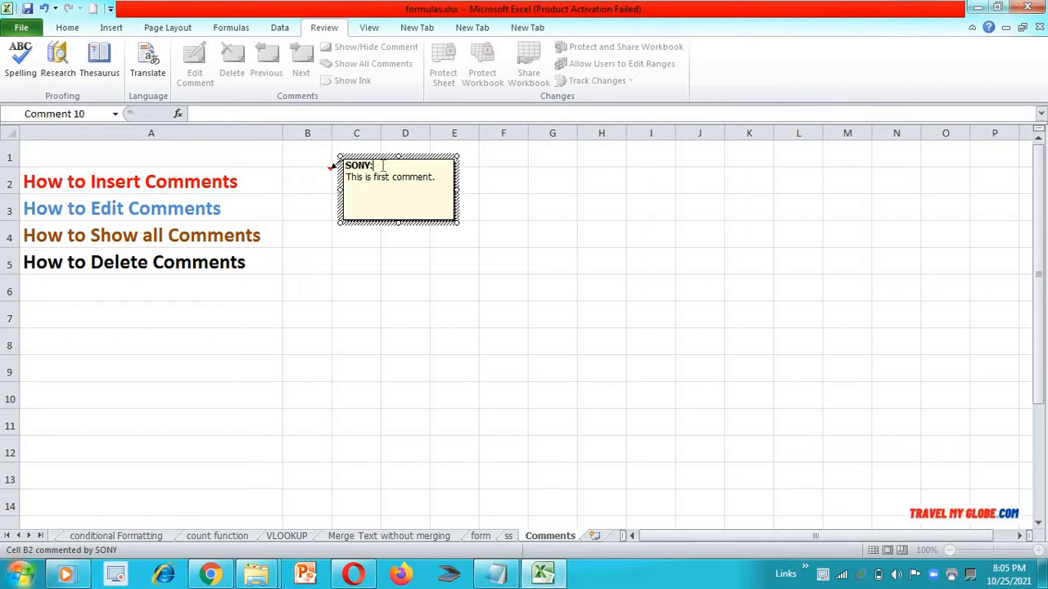
pyautogui.press('BackSpace')
pyautogui.press('BackSpace')
pyautogui.press('BackSpace')
pyautogui.press('BackSpace')
pyautogui.press('BackSpace')
pyautogui.write('Comment1:')
pyautogui.click(386, 262)
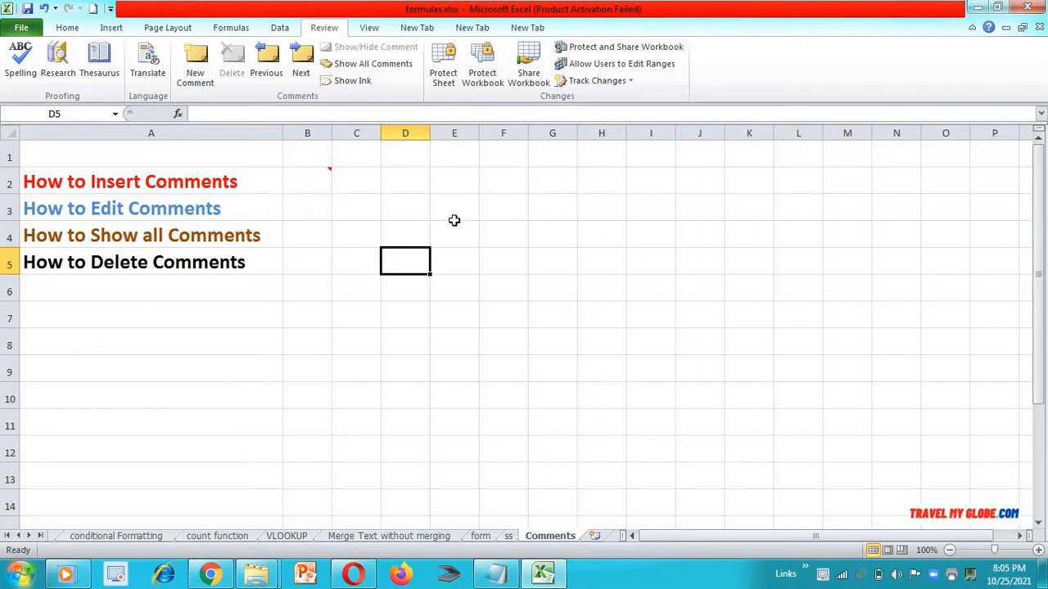
pyautogui.moveTo(324, 181)
# Add a comment to cell D2 reading "This is the comment by short cut method shift+f2"
pyautogui.click(413, 180)
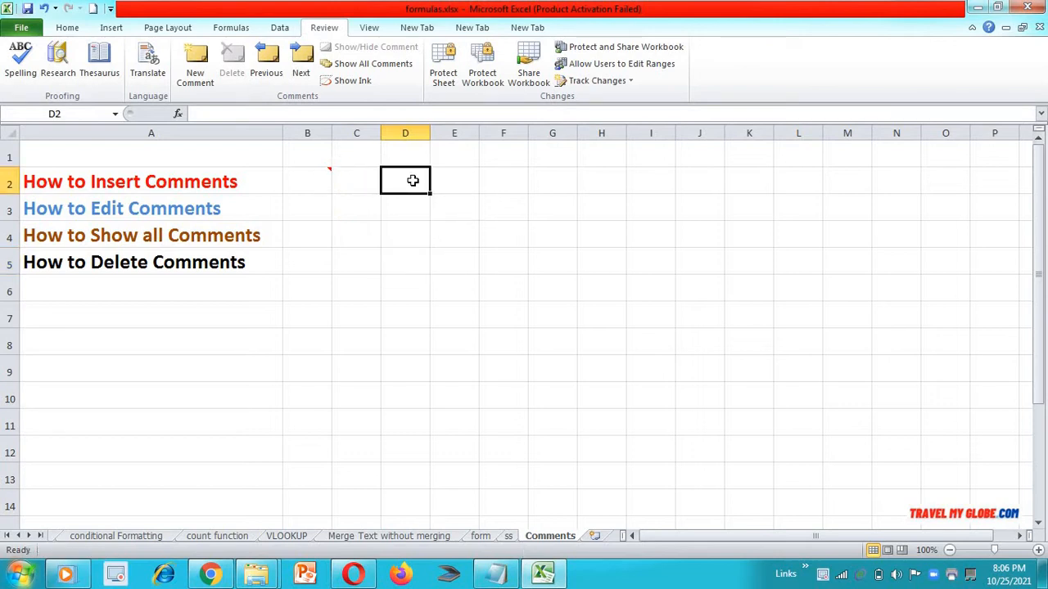
pyautogui.hotkey('shift', 'F2')
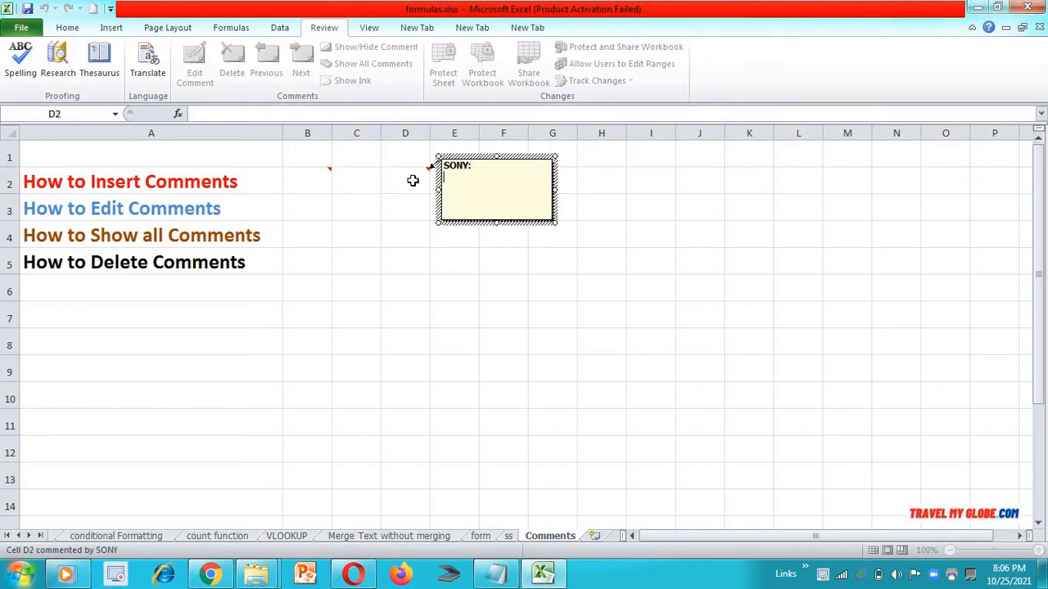
pyautogui.write('This is the comment ')
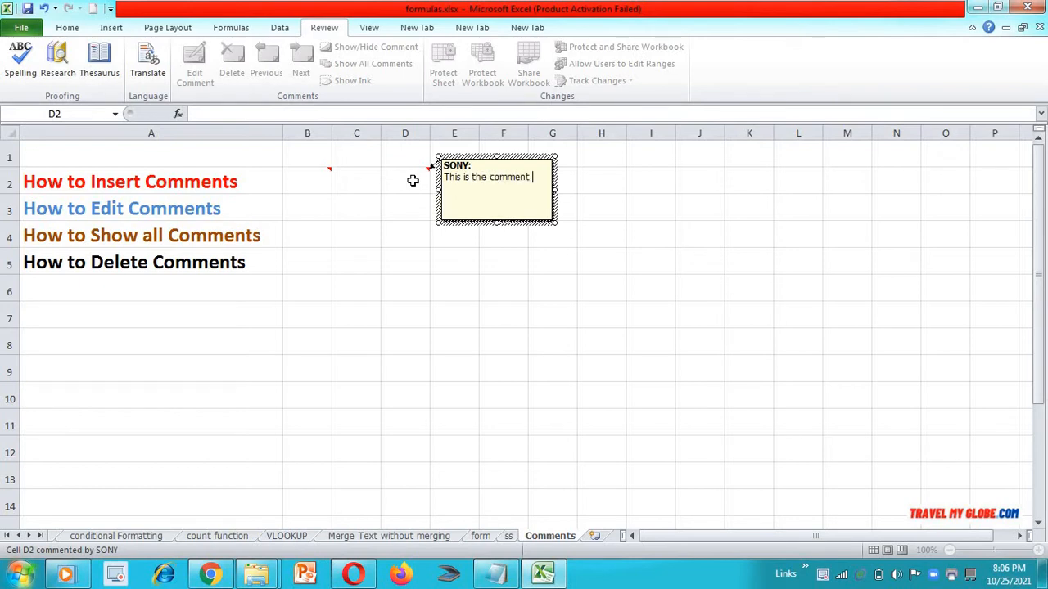
pyautogui.write('by short cut method')
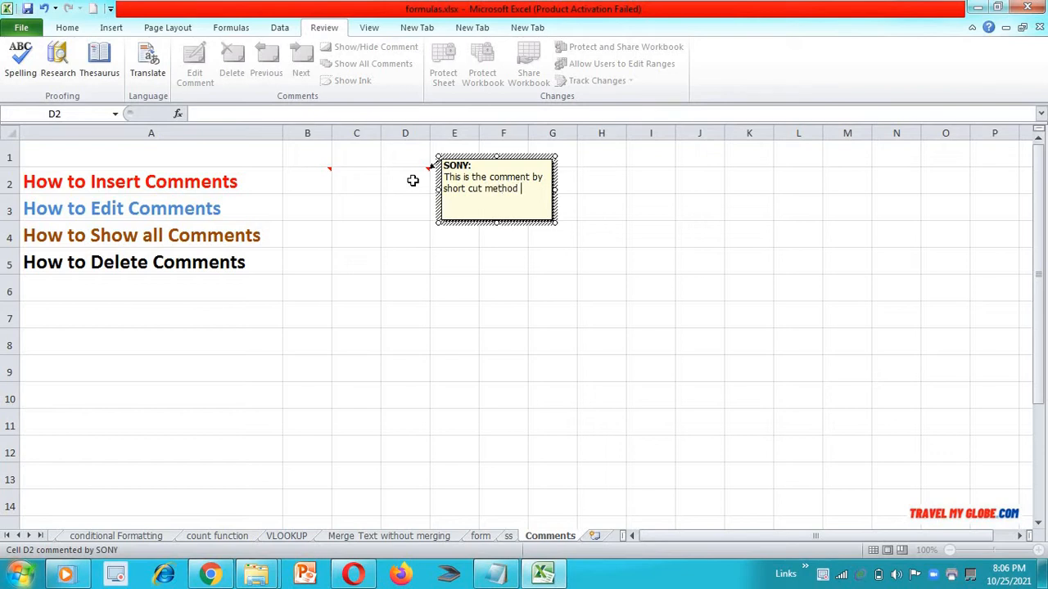
pyautogui.write(' shift+f2')
pyautogui.click(413, 194)
pyautogui.moveTo(422, 172)
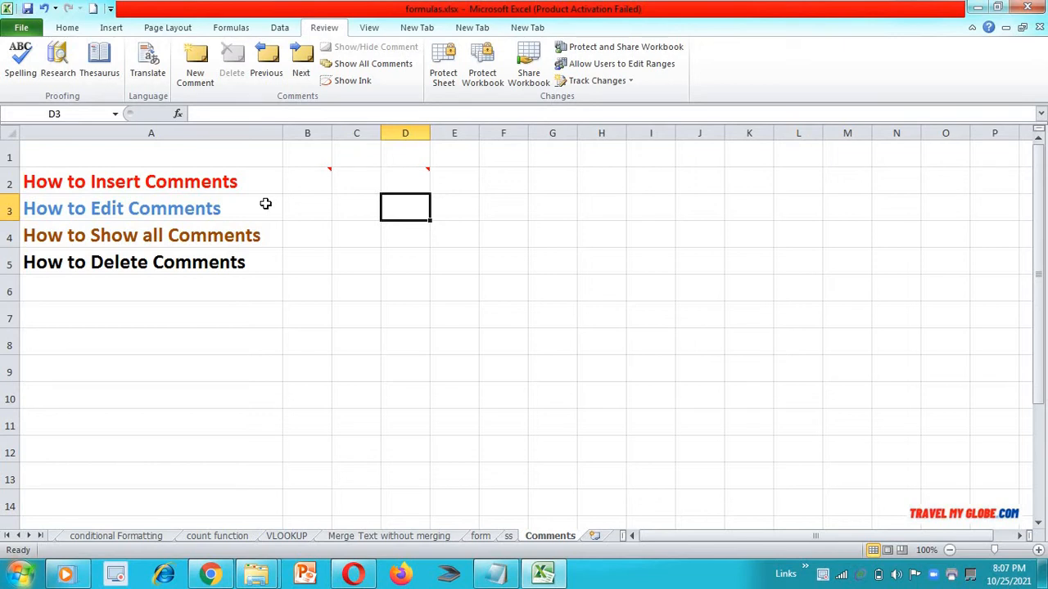
# Edit the comment on cell B2 by appending "Eidted comment." after its existing text
pyautogui.click(305, 185)
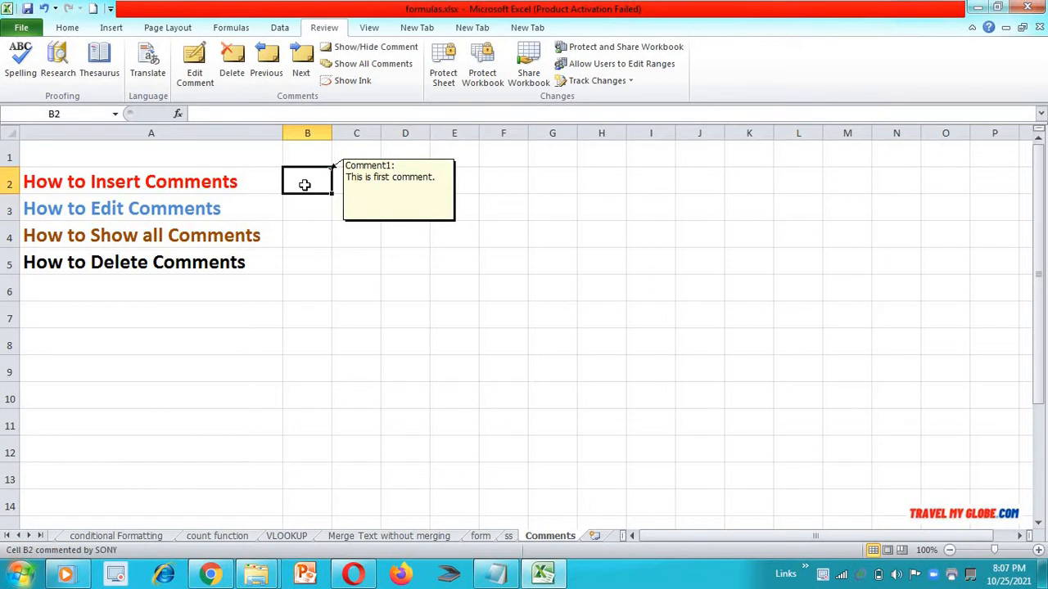
pyautogui.hotkey('shift', 'F2')
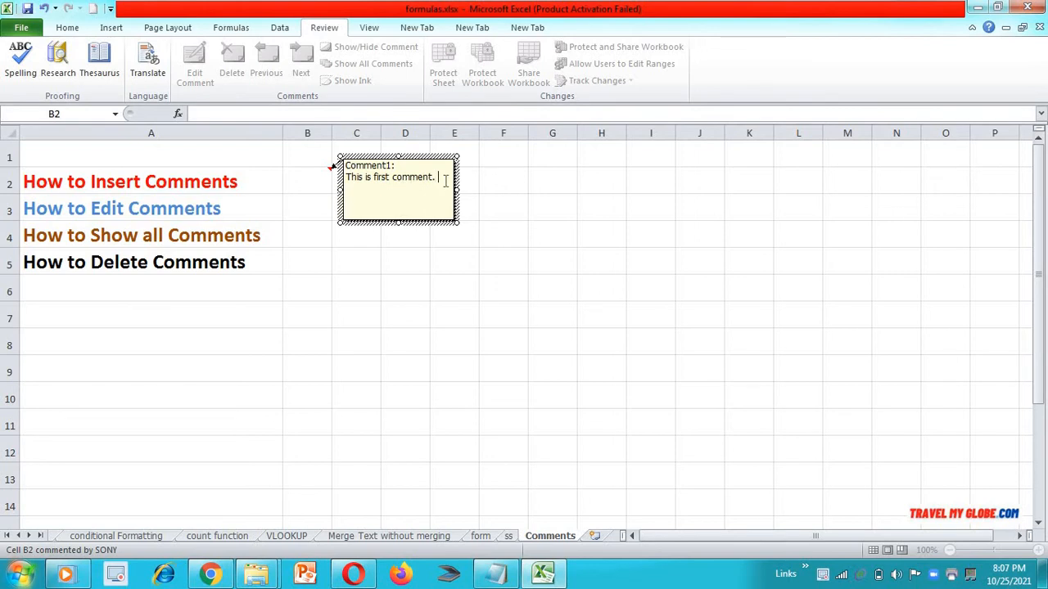
pyautogui.write('Eidted comme')
pyautogui.write('nt')
pyautogui.write(',')
pyautogui.click(461, 281)
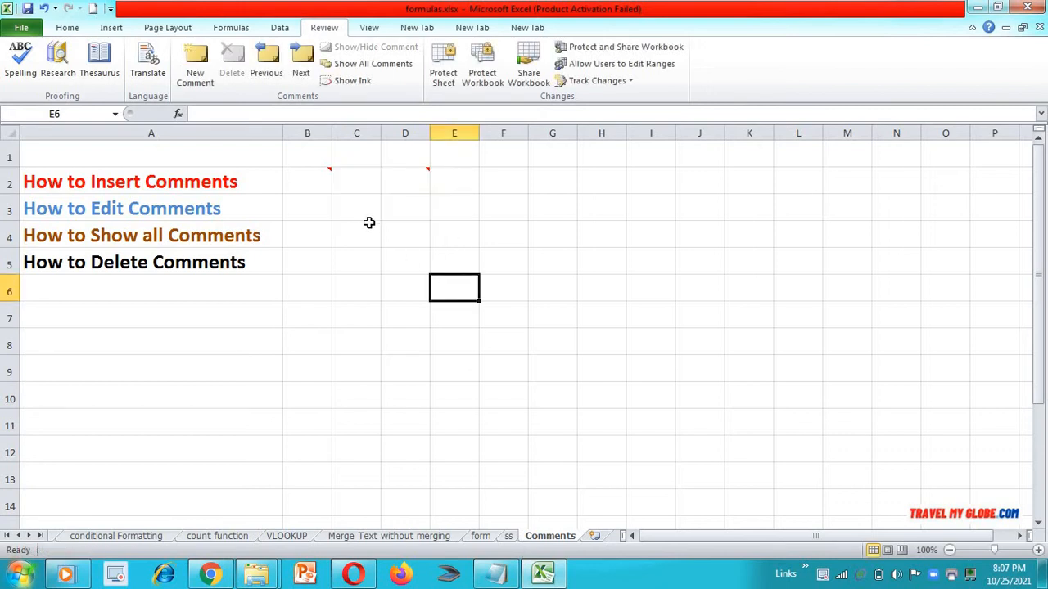
# Reopen the B2 comment for editing and append "Type comment." at its end
pyautogui.click(314, 176)
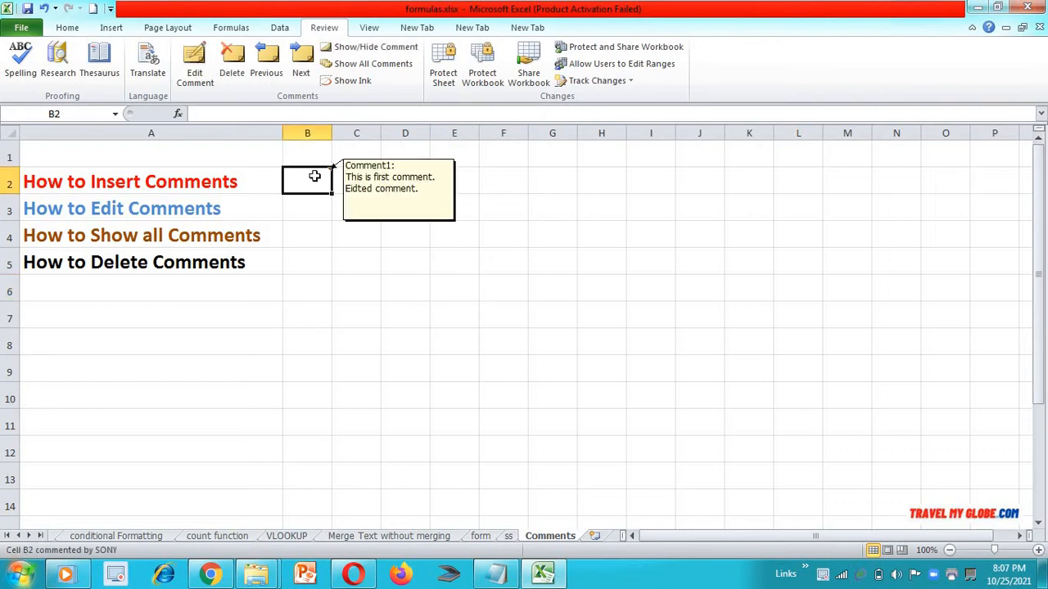
pyautogui.click(199, 81)
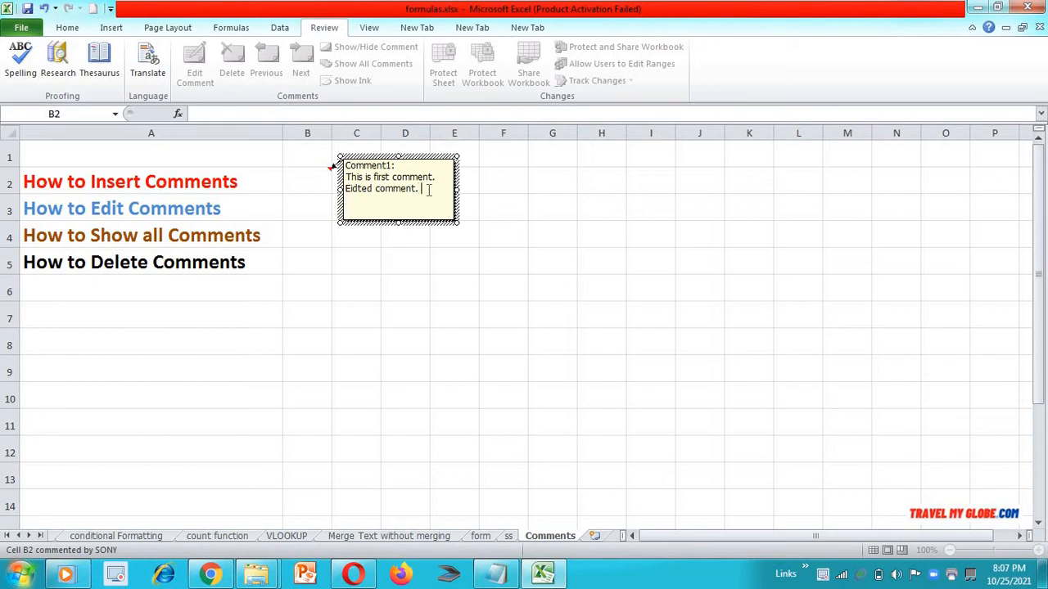
pyautogui.write('Type comment')
pyautogui.write('.')
pyautogui.click(470, 253)
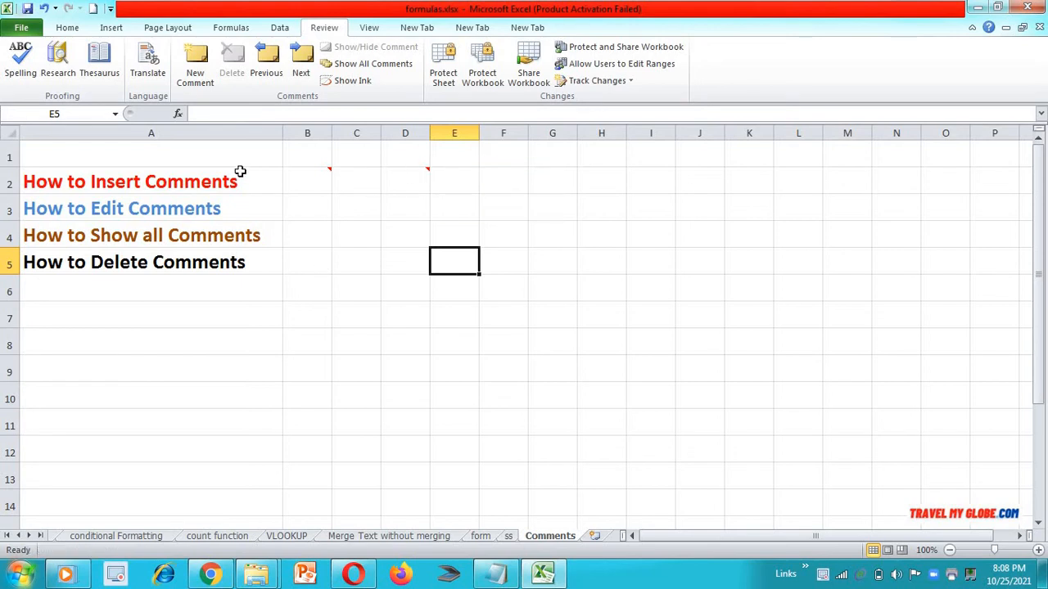
# Show all comments on the sheet at once, then hide them again
pyautogui.click(391, 70)
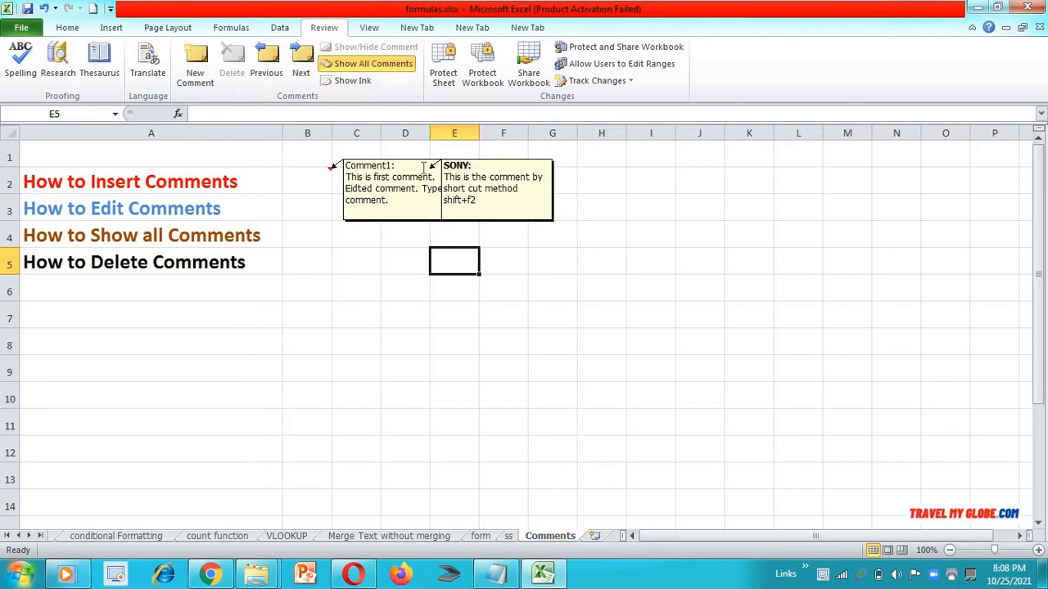
pyautogui.click(391, 70)
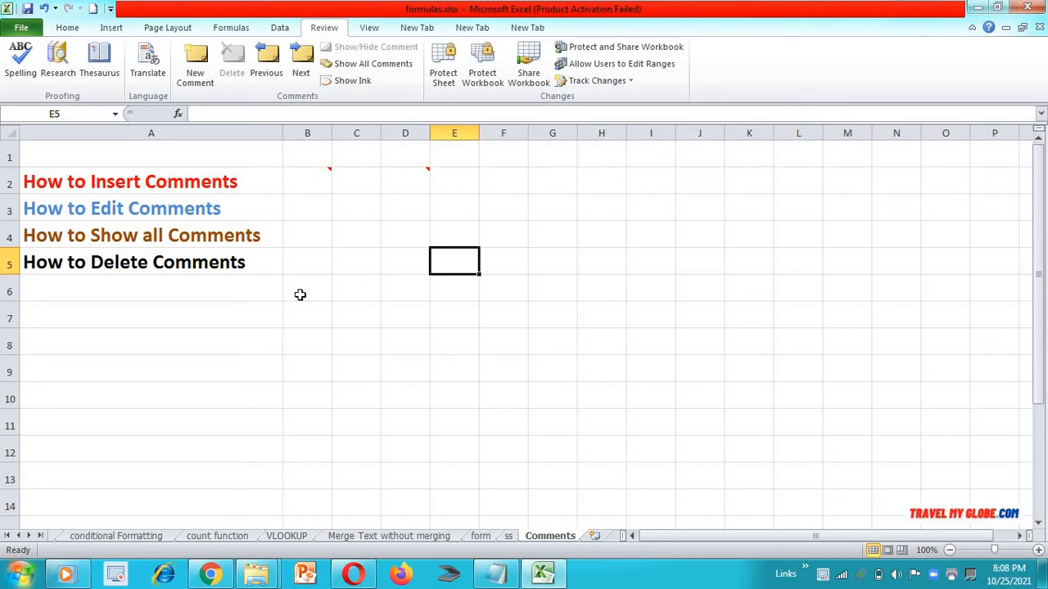
# Delete the comment attached to cell B2
pyautogui.click(321, 182)
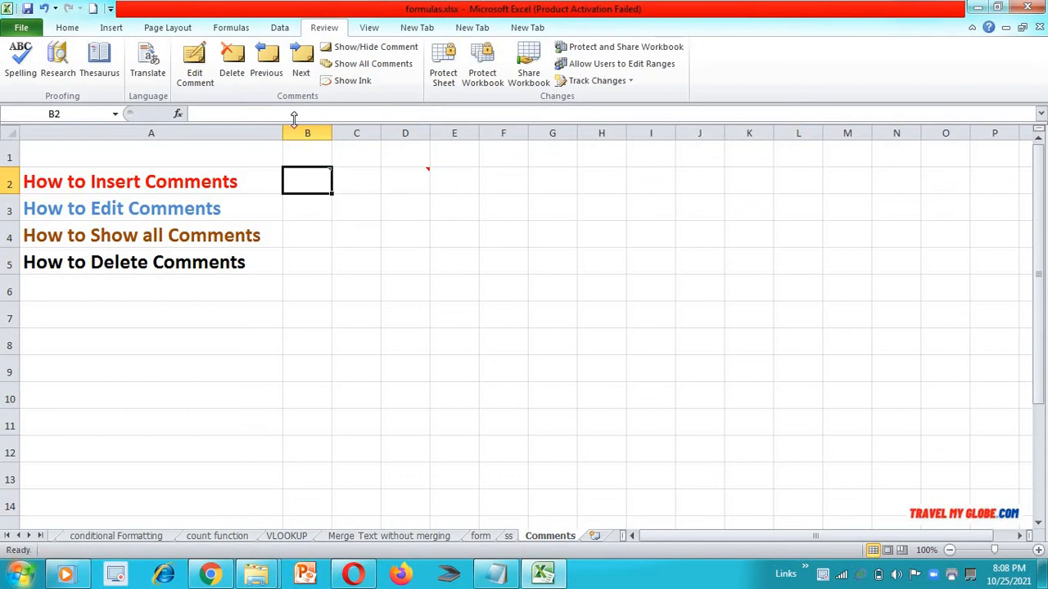
pyautogui.click(239, 66)
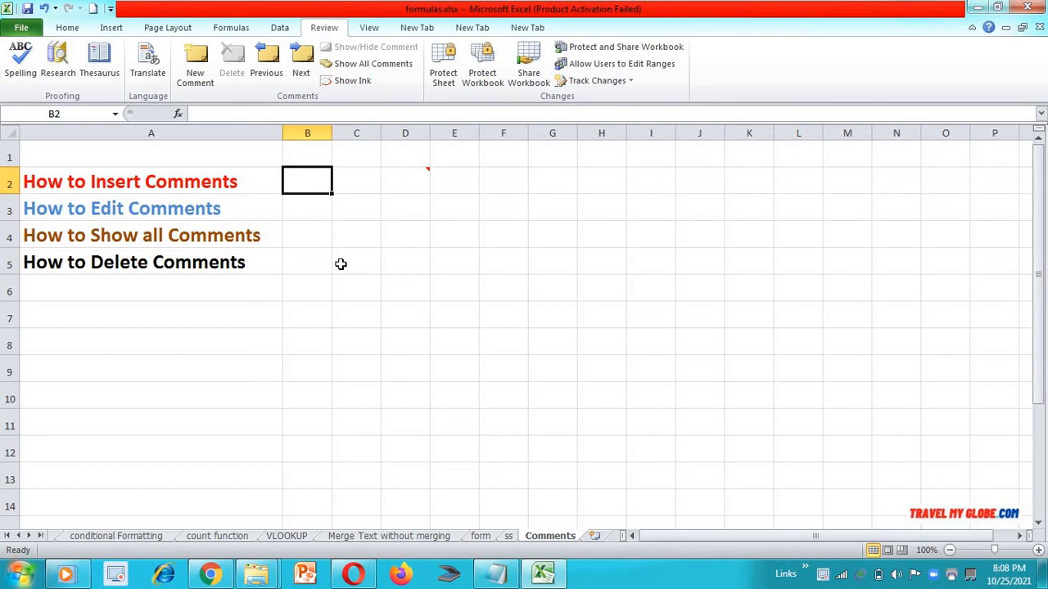
pyautogui.hscroll(3, 341, 264)
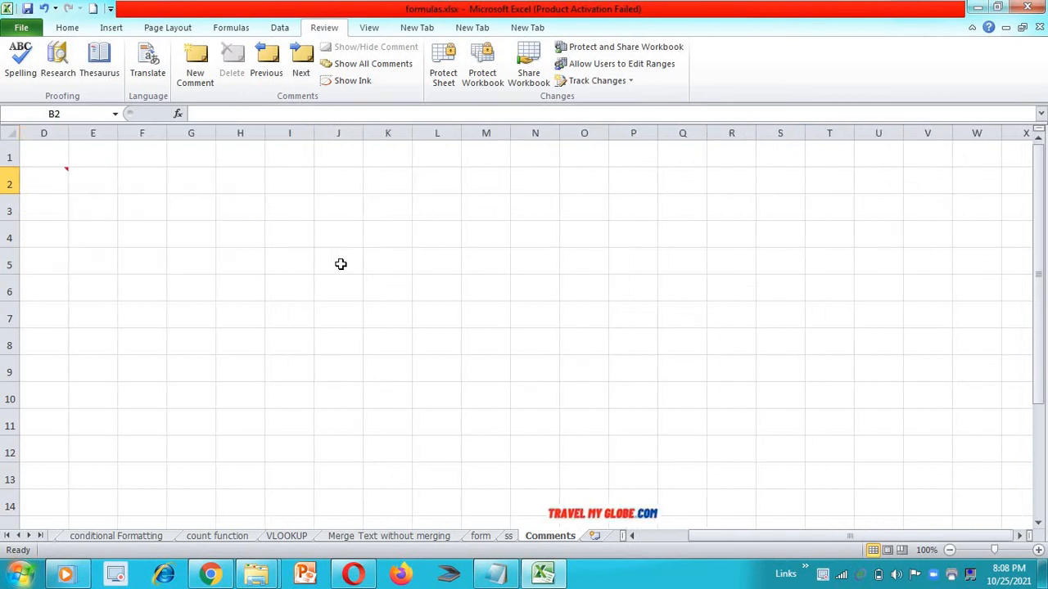
pyautogui.click(634, 537)
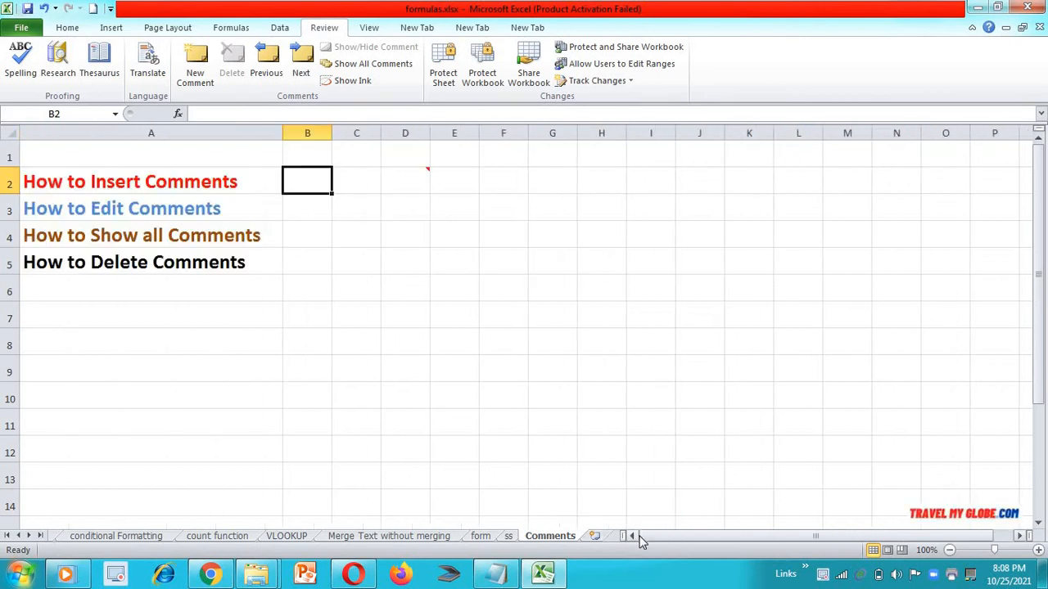
pyautogui.click(420, 179)
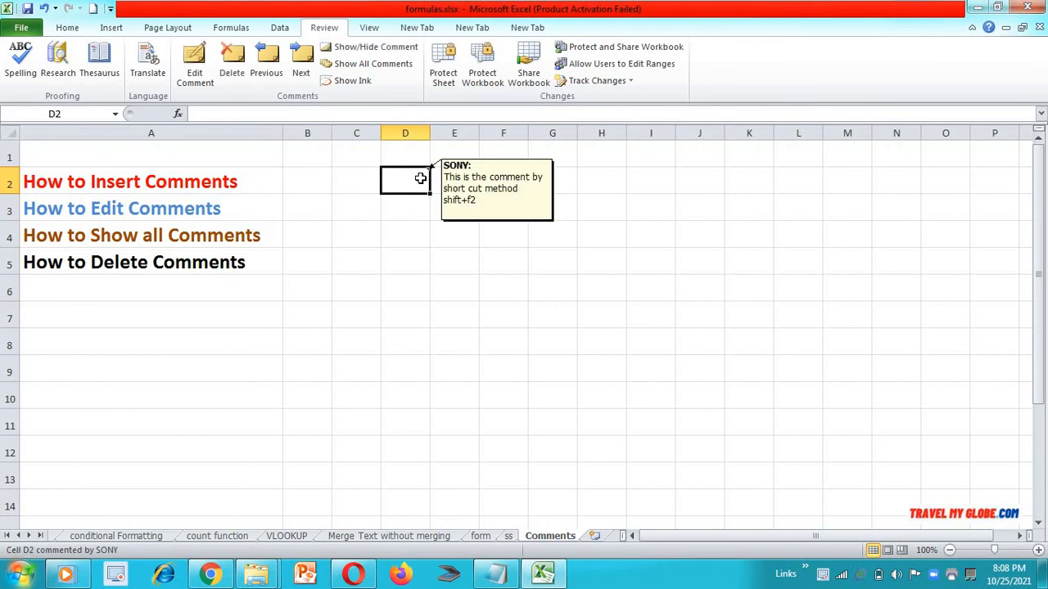
pyautogui.hotkey('shift', 'F2')
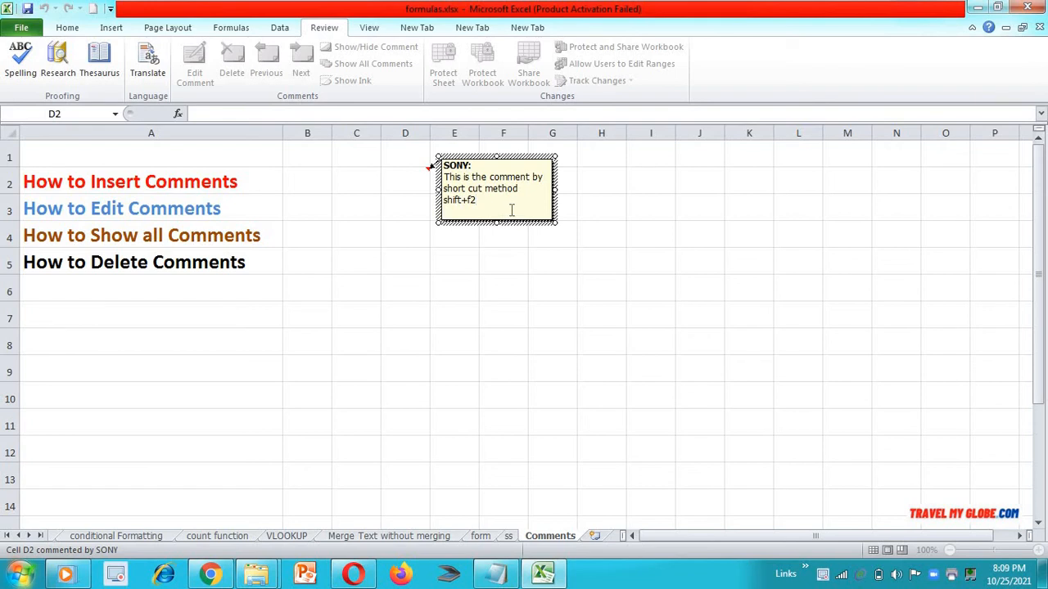
pyautogui.click(488, 269)
# Select the comment box on cell D2 by its border and delete the comment
pyautogui.click(415, 175)
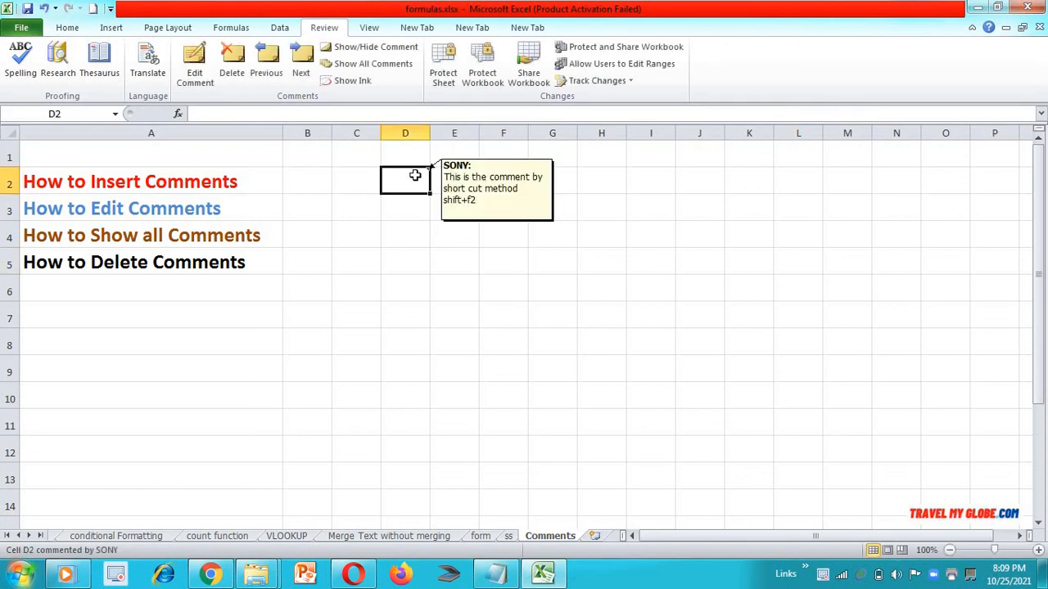
pyautogui.hotkey('shift', 'F2')
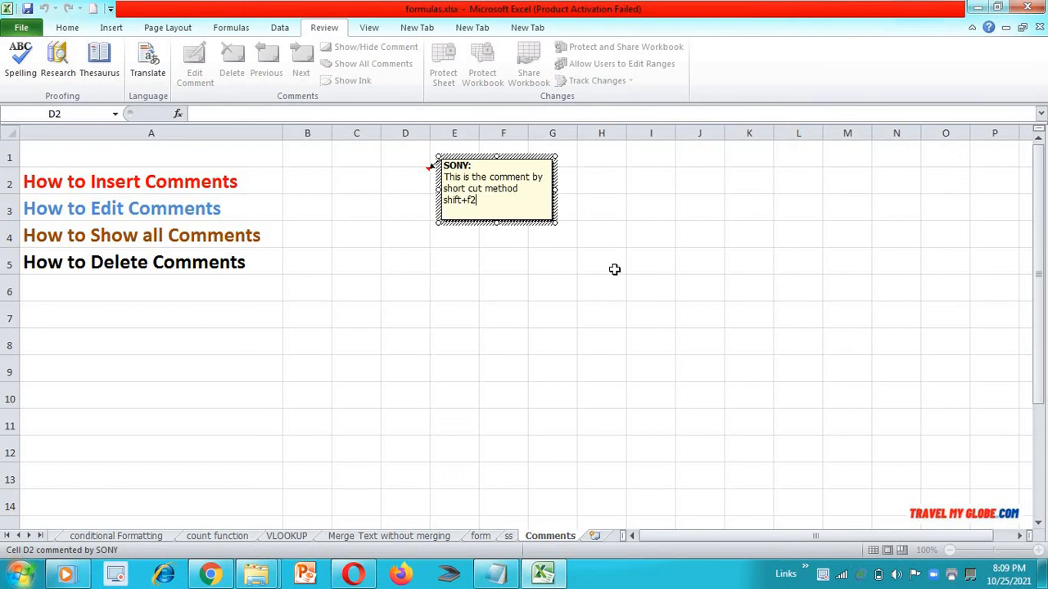
pyautogui.click(491, 156)
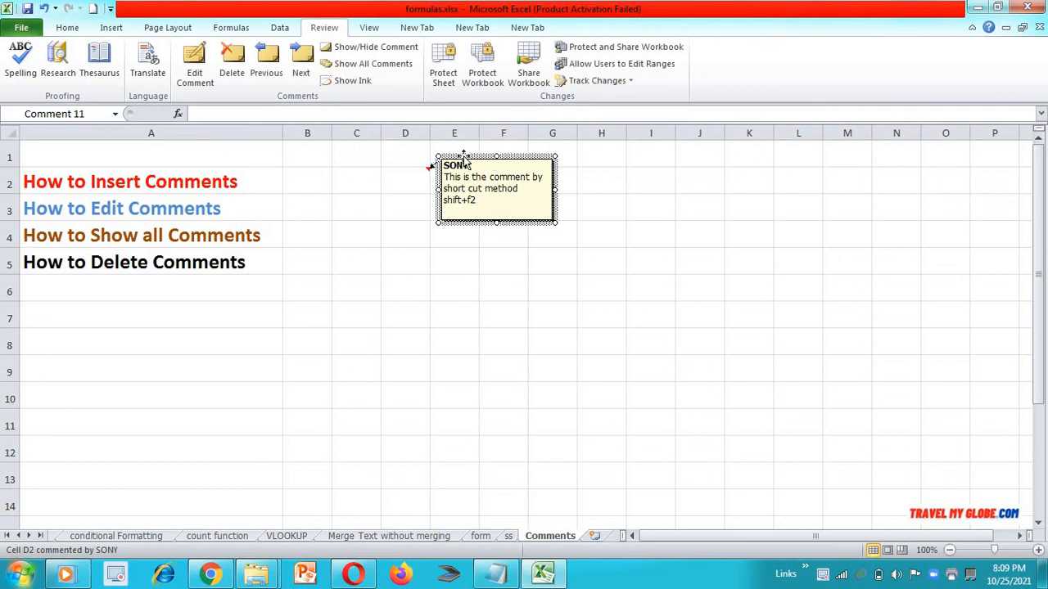
pyautogui.click(232, 59)
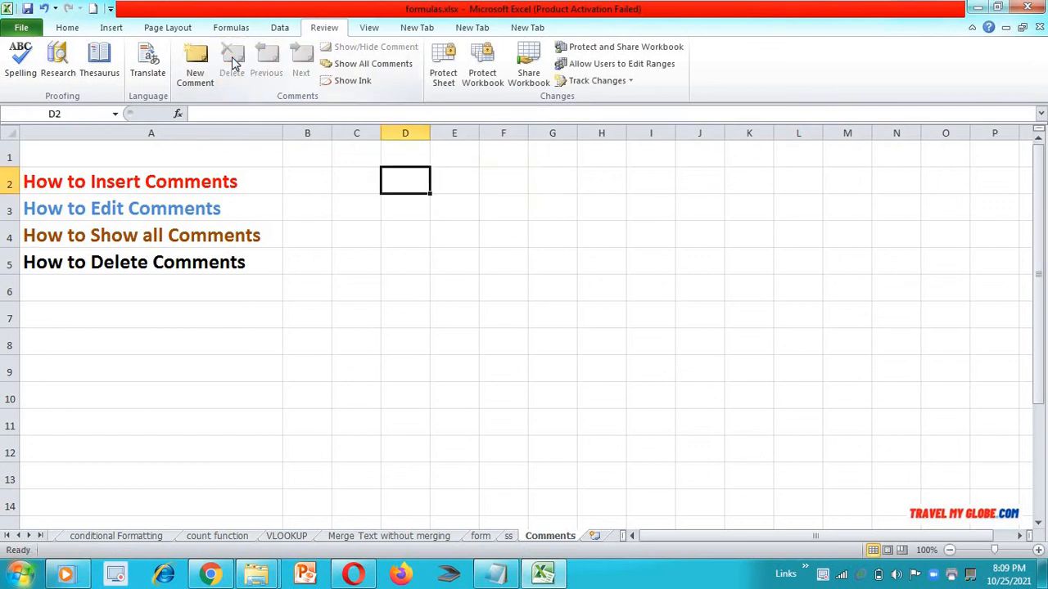